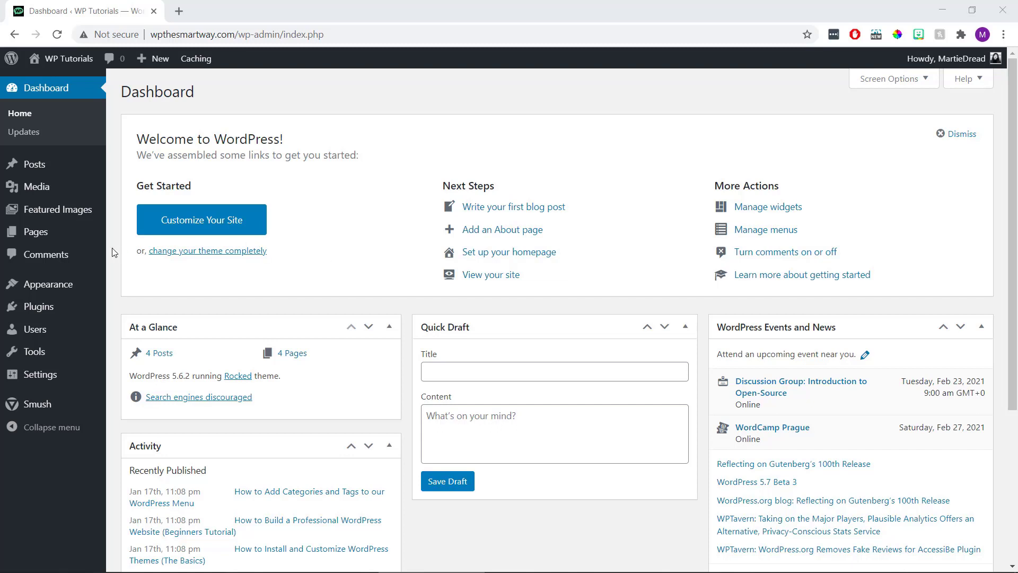
- In Appearance > Menus, replace the default 'Menu 1' name with 'Main Menu' and create it
mouse_move(77, 285)
click(129, 342)
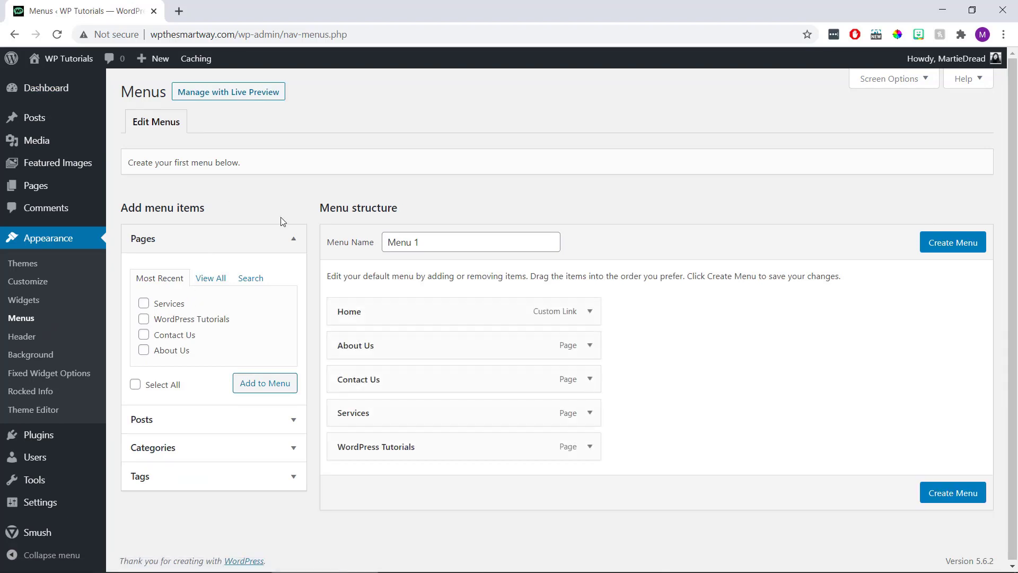
drag(424, 242, 376, 246)
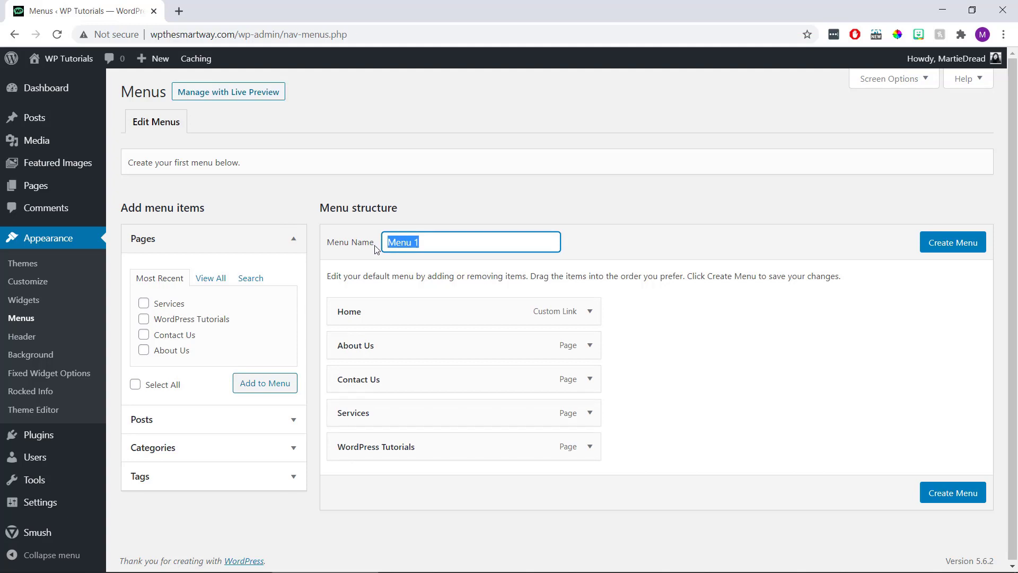
text(Main Menu)
click(925, 247)
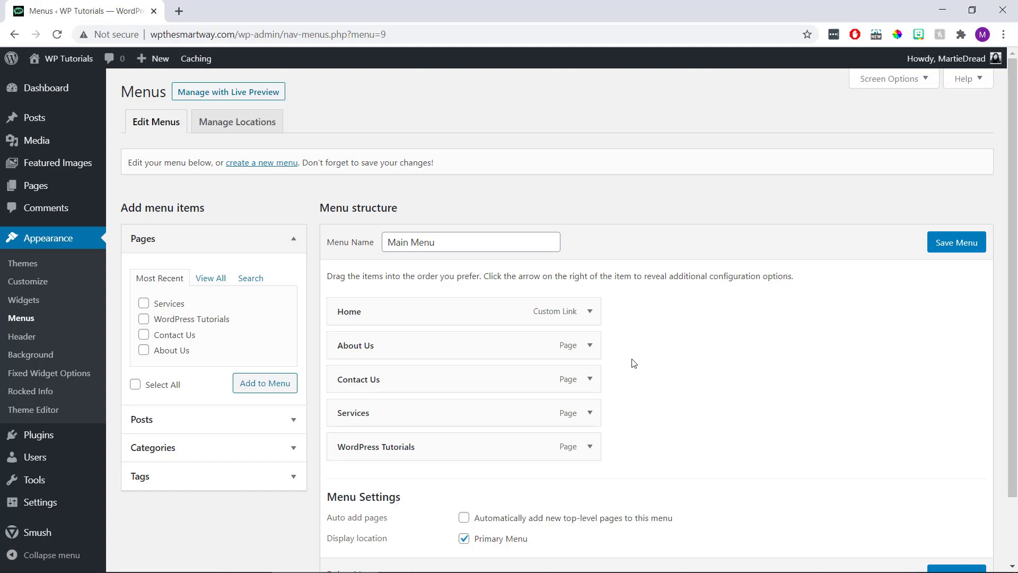
- Remove the Services item from Main Menu and show all pages in the Pages box
click(590, 414)
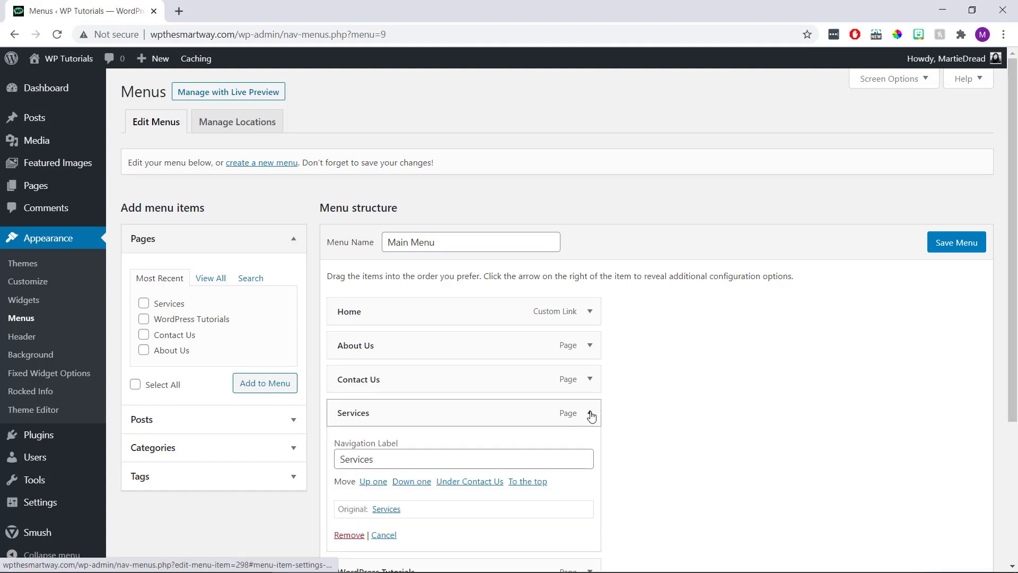
scroll(591, 416, down, 3)
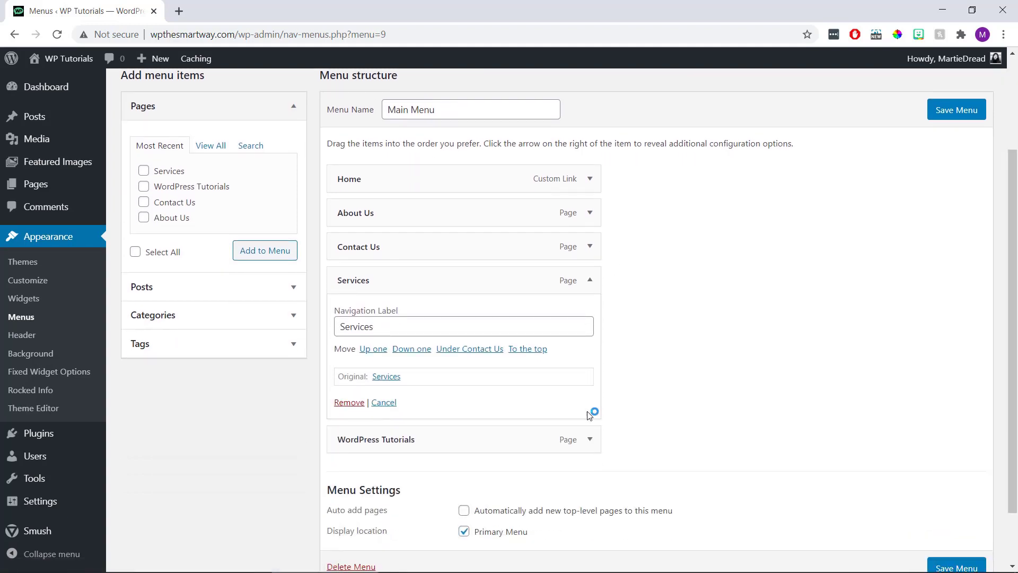
click(349, 402)
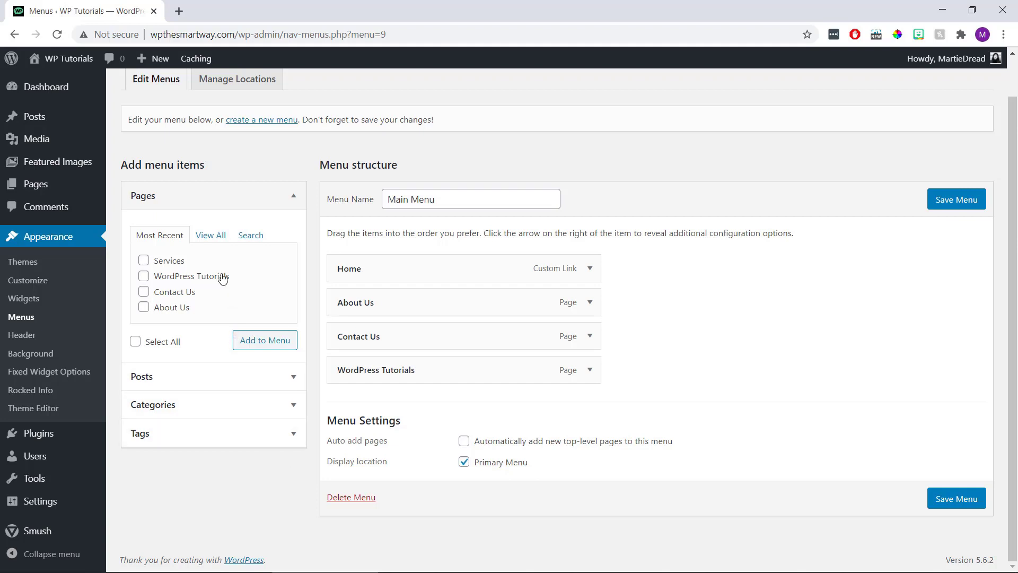
click(215, 238)
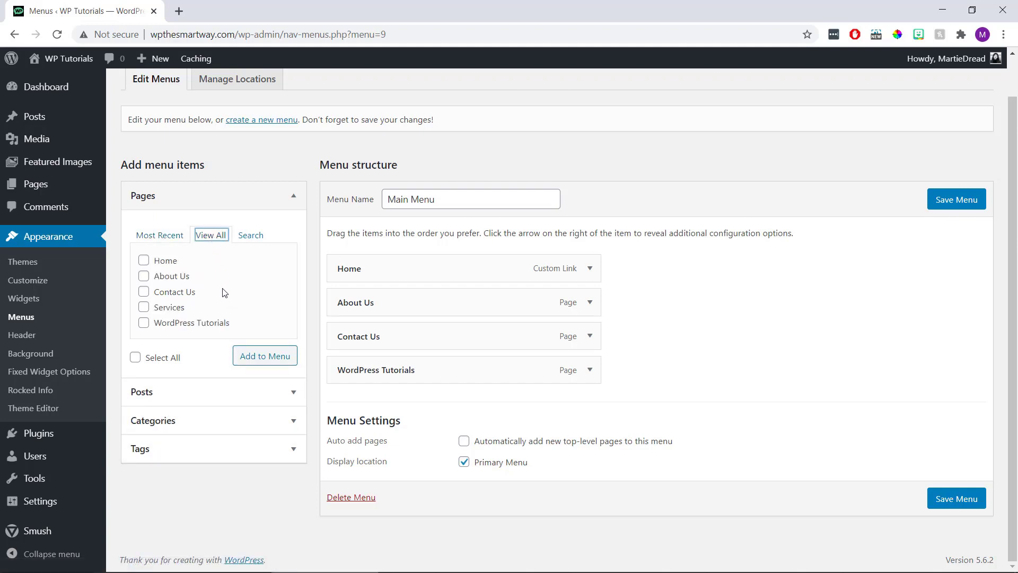
- Add the Services page back at the end of Main Menu, after WordPress Tutorials, and expand Posts
click(146, 307)
click(271, 360)
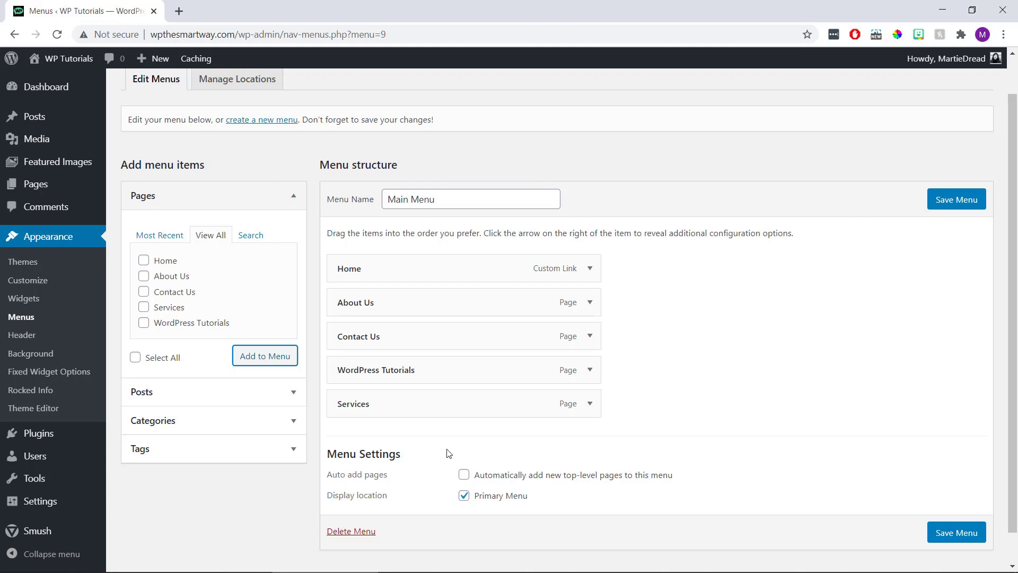
click(295, 393)
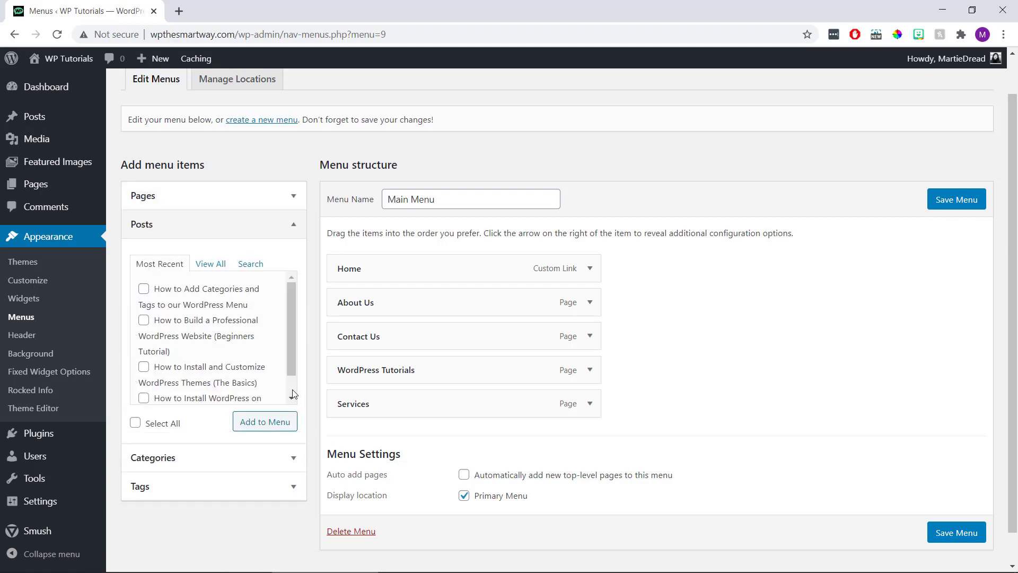
- Add the post 'How to Build a Professional WordPress Website' to the end of Main Menu
click(214, 265)
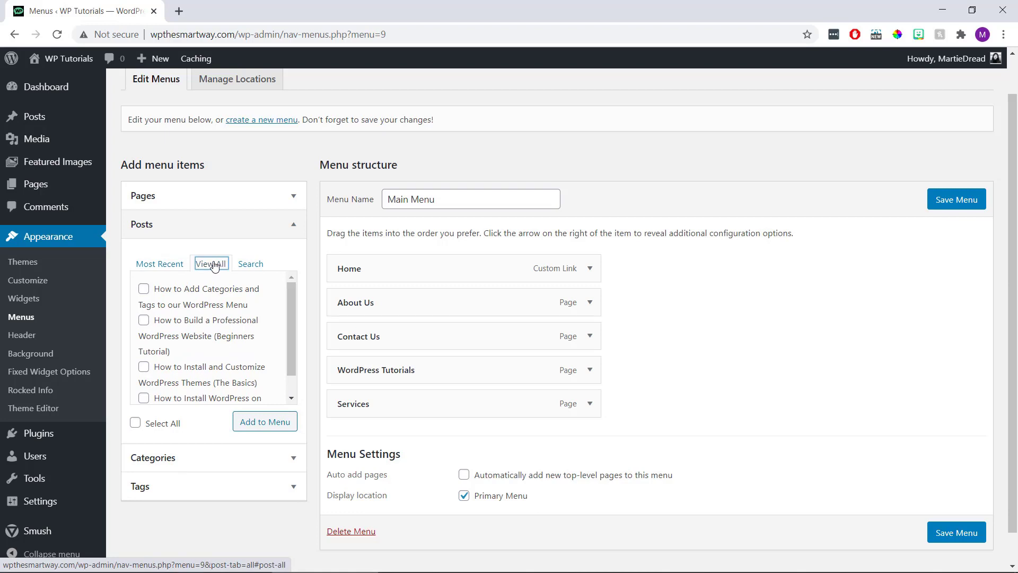
click(143, 321)
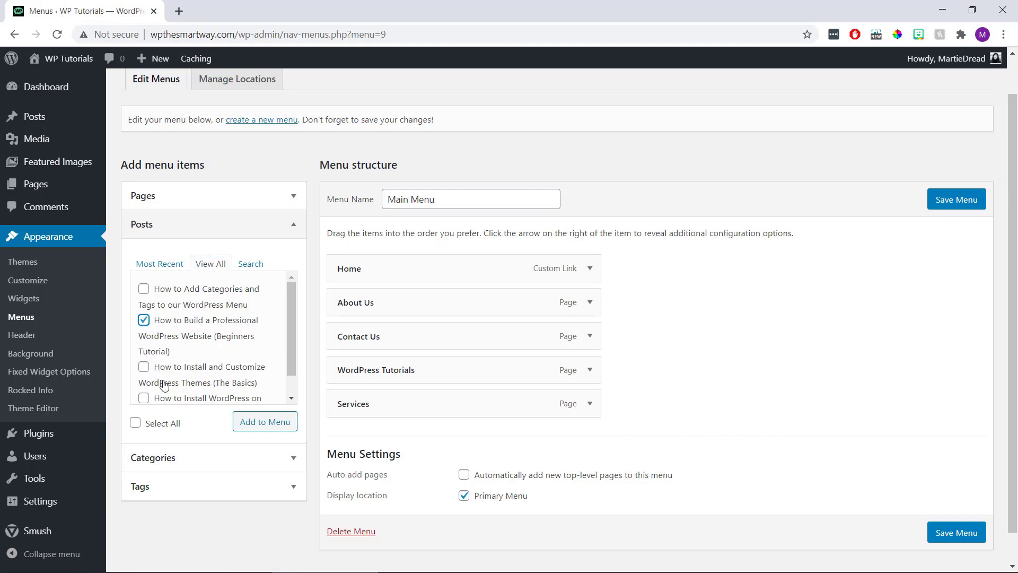
click(256, 421)
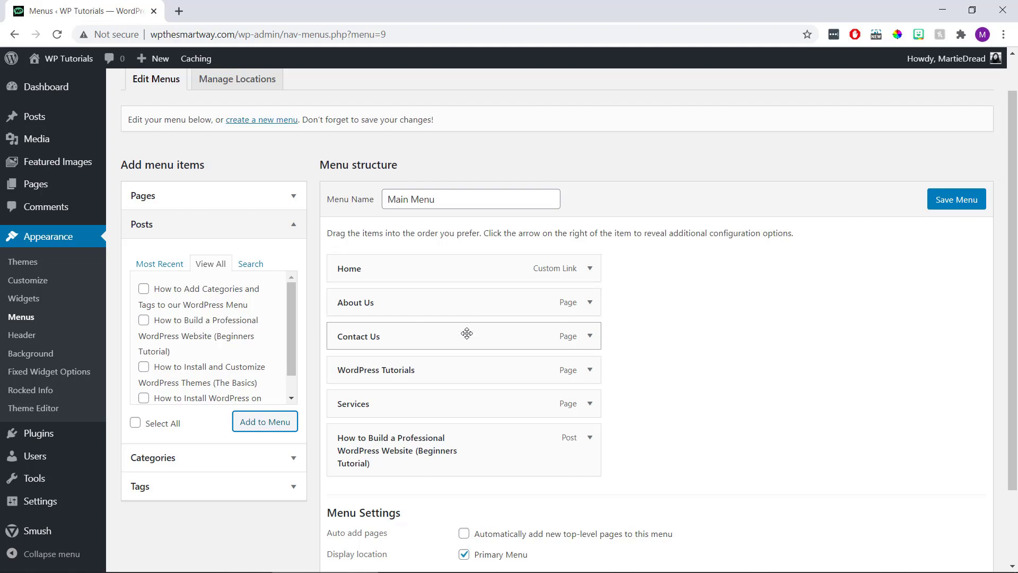
- Move Contact Us to the bottom of the menu and About Us directly above it
drag(467, 342, 447, 484)
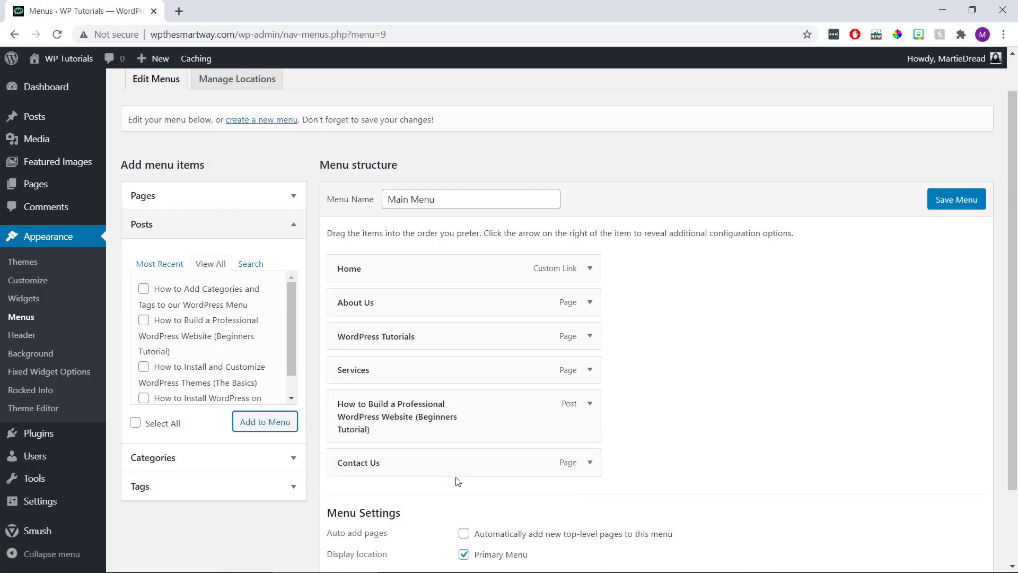
drag(452, 302, 450, 435)
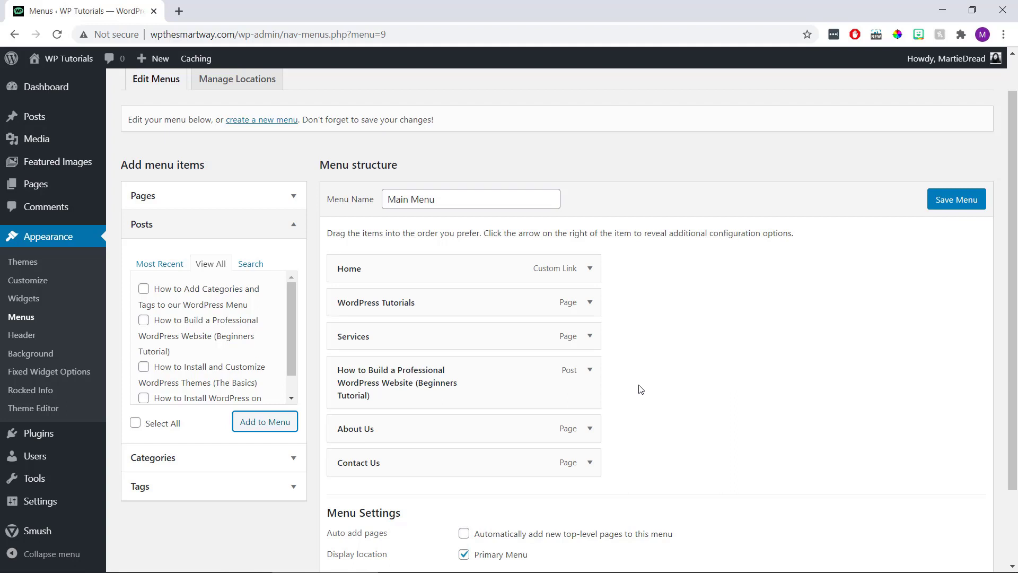
- Change the WordPress Tutorials item's navigation label to 'WP Tutorials'
click(590, 302)
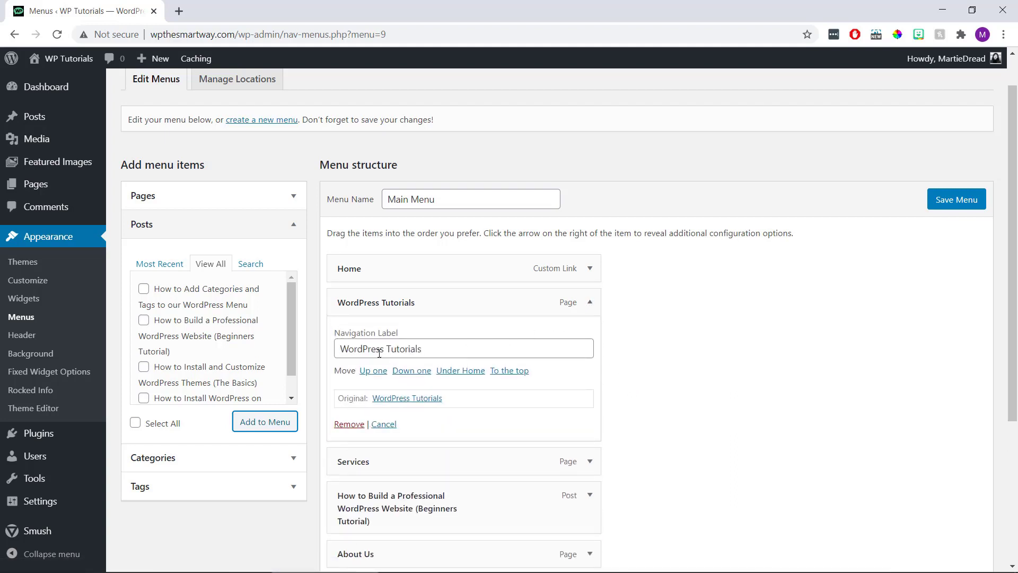
drag(382, 349, 329, 354)
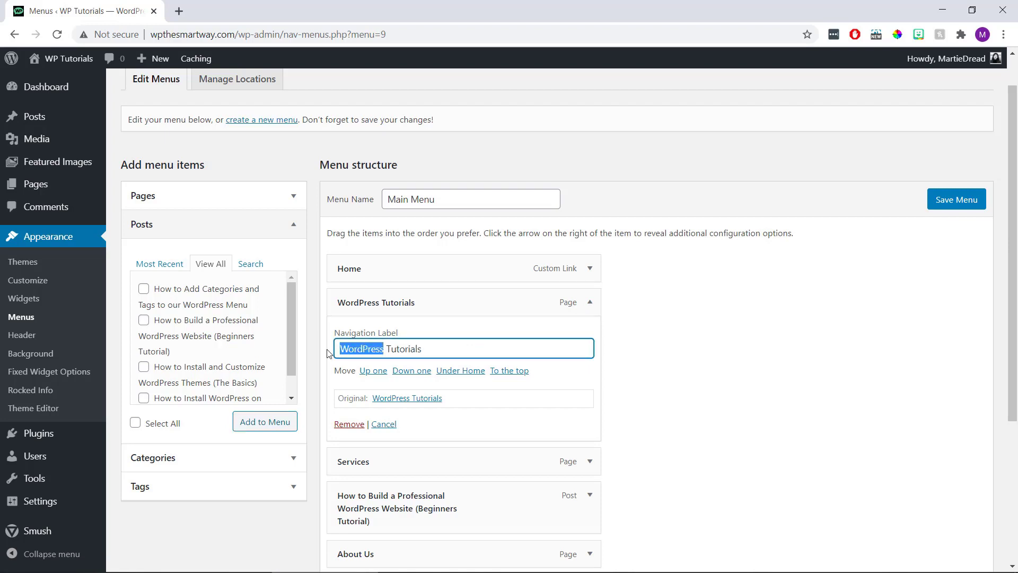
text(WP)
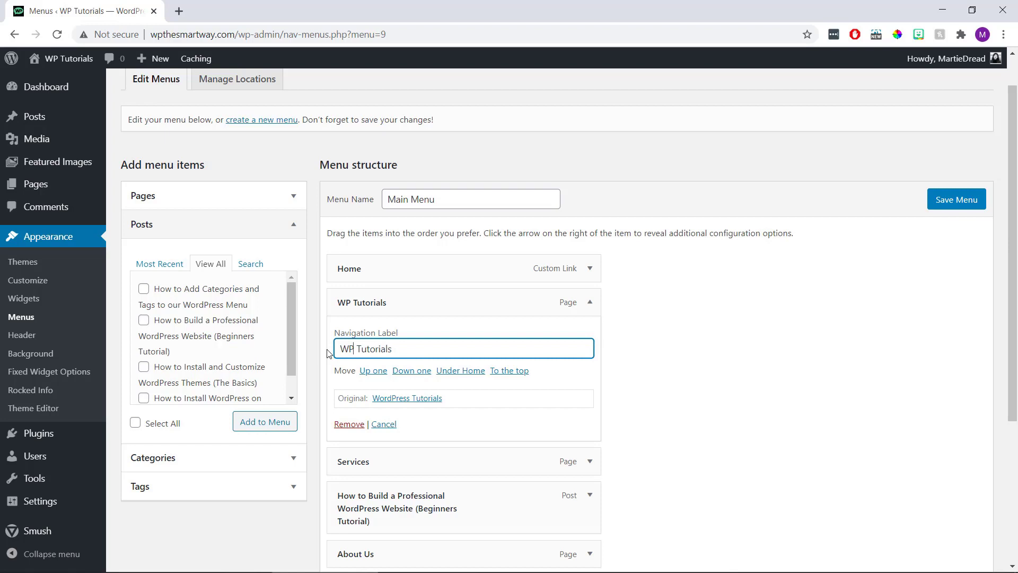
click(328, 353)
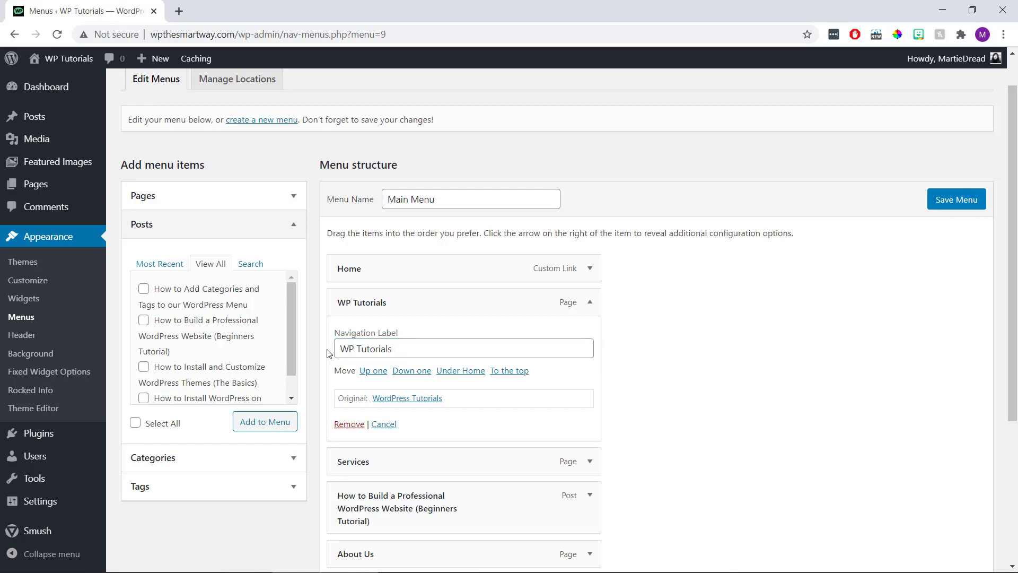
click(589, 303)
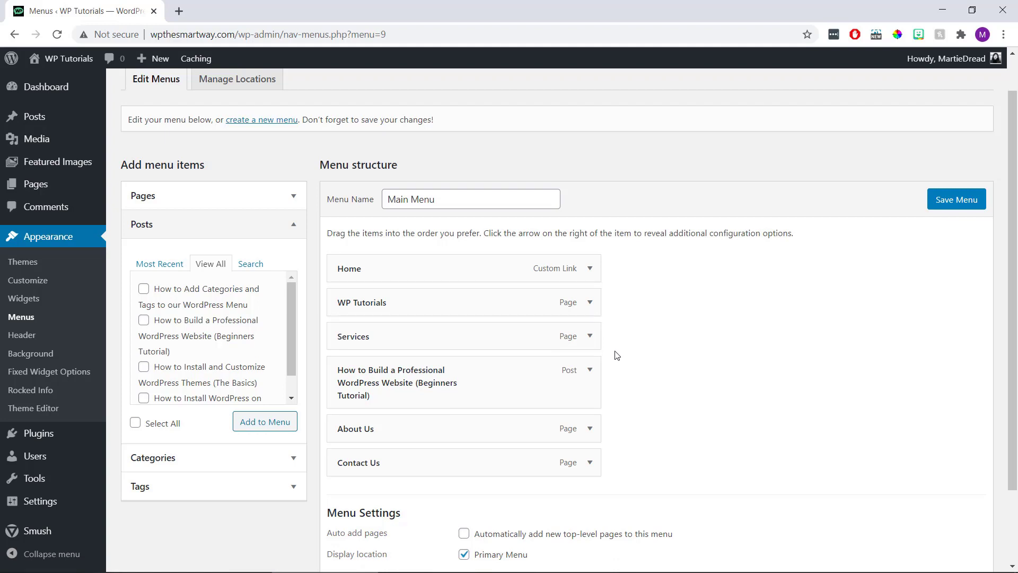
- Relabel the website-building post item as 'Build a Website'
click(591, 371)
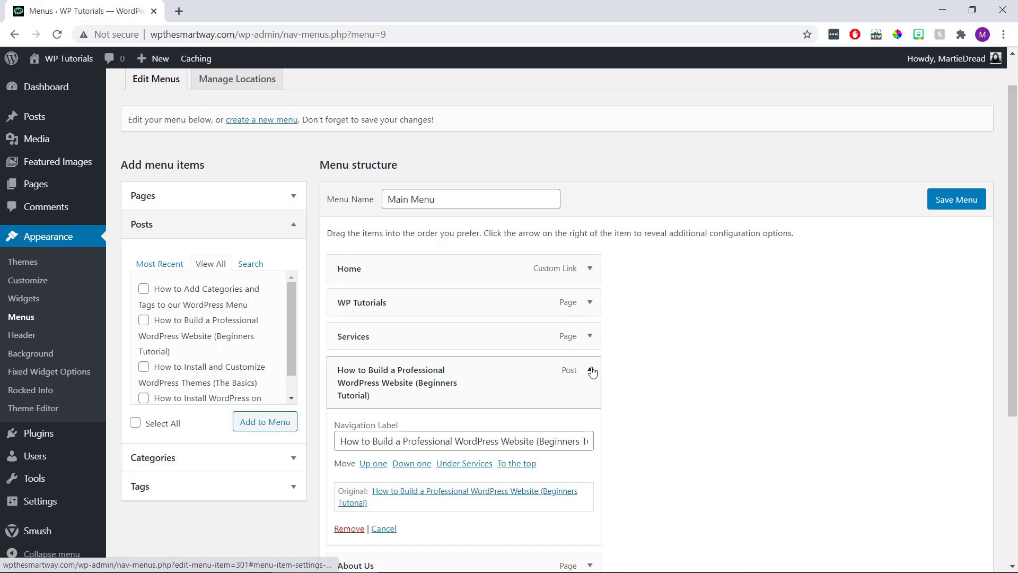
triple_click(521, 438)
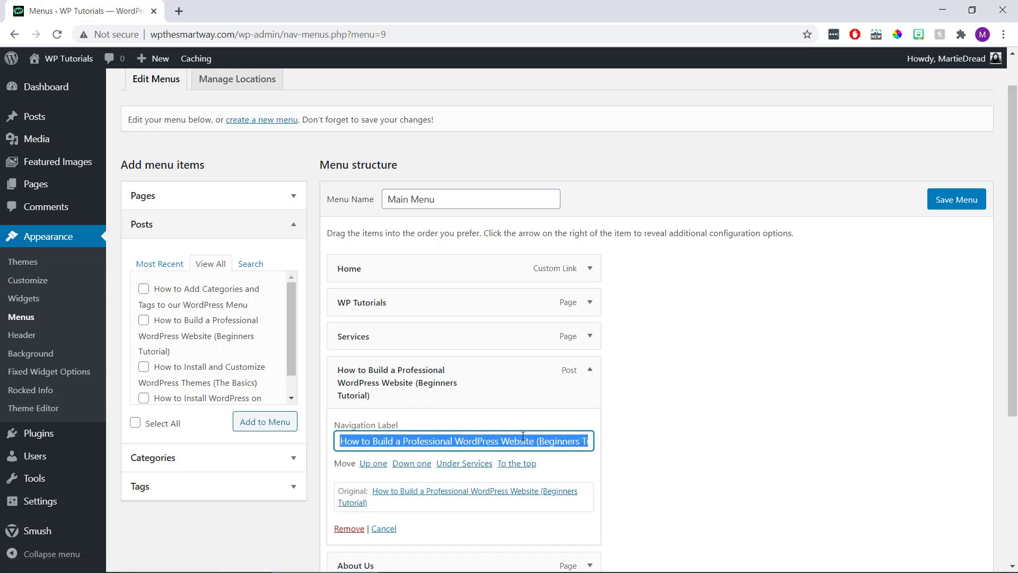
text(Build a Website)
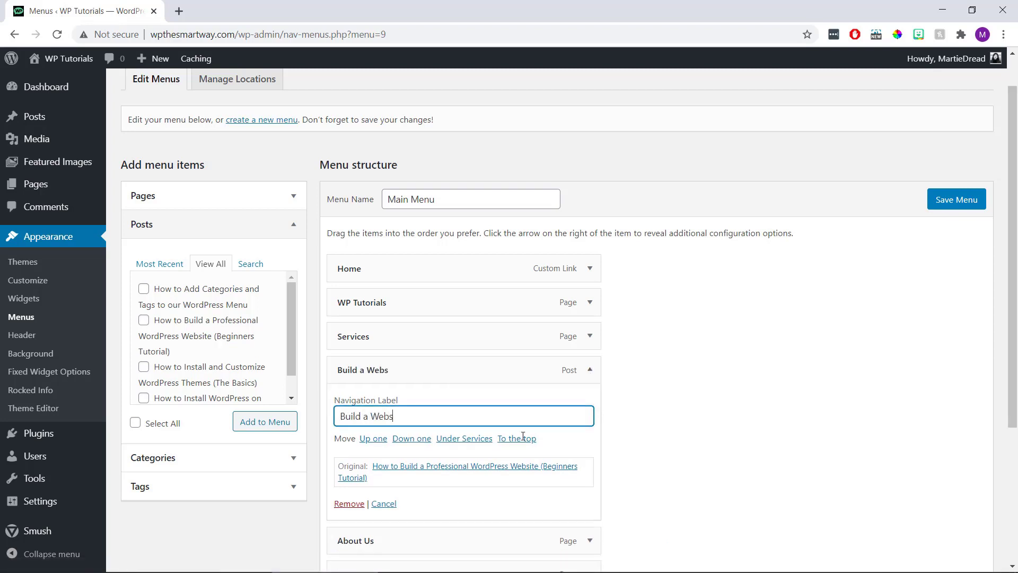
click(591, 373)
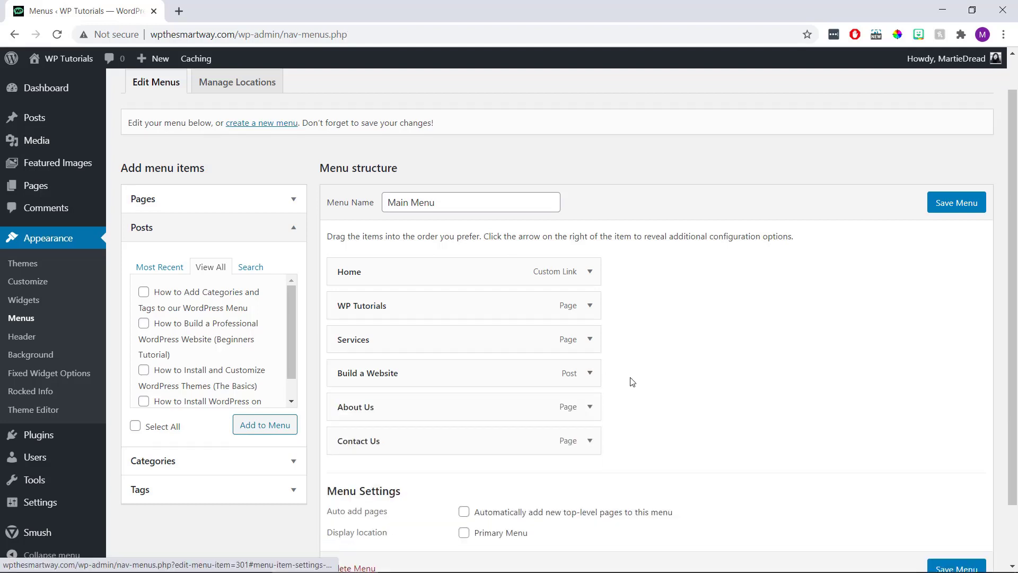
scroll(642, 378, down, 2)
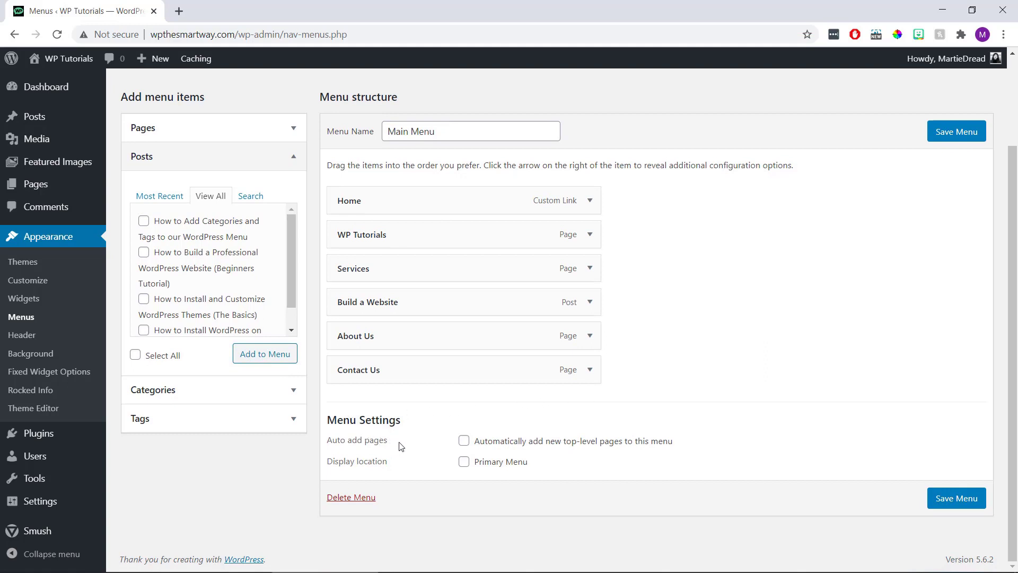
drag(390, 443, 326, 441)
drag(401, 464, 329, 464)
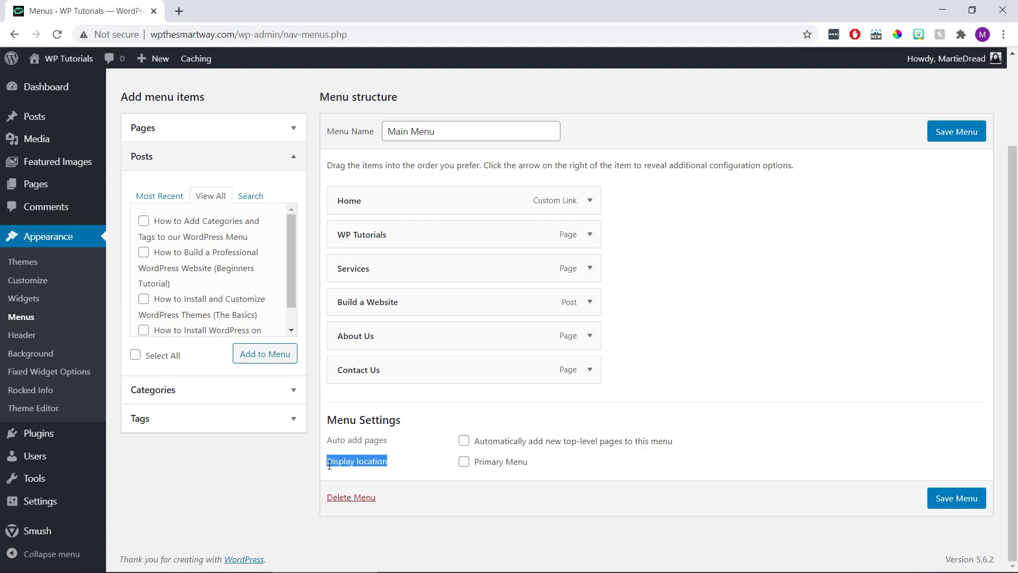
click(412, 462)
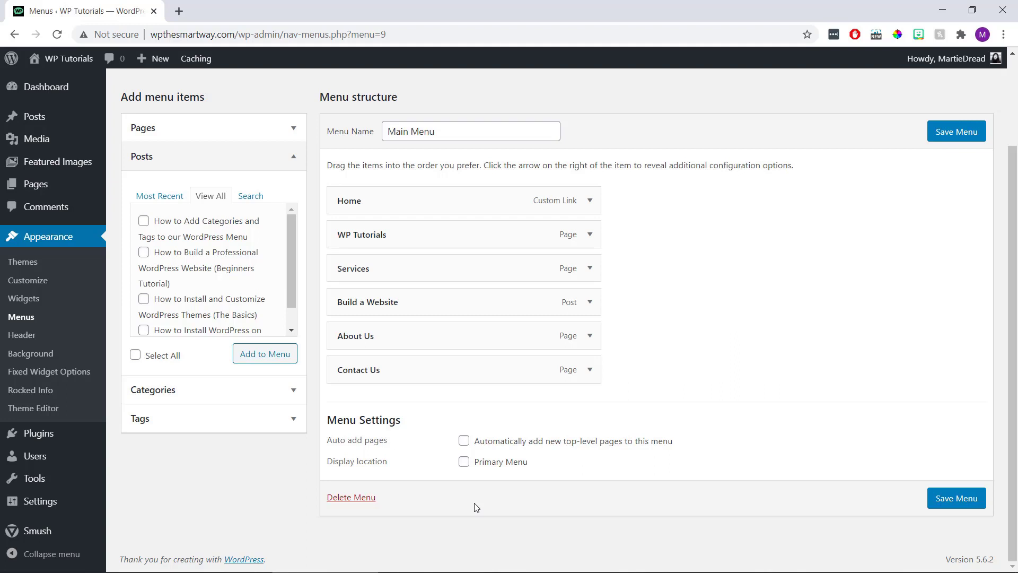
- Assign Main Menu to the Primary Menu location, save it, and view the live site
click(464, 461)
click(952, 498)
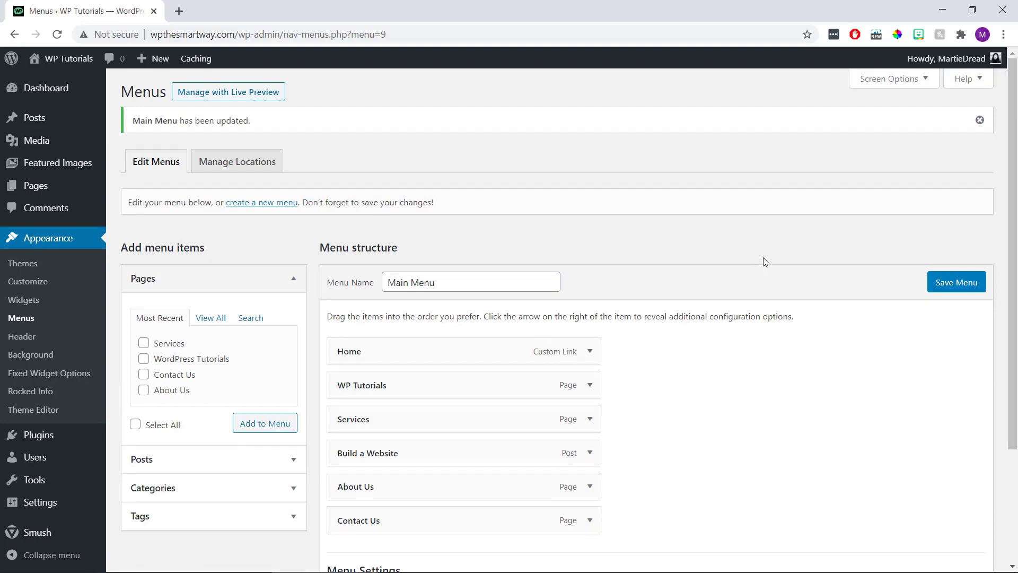
click(87, 59)
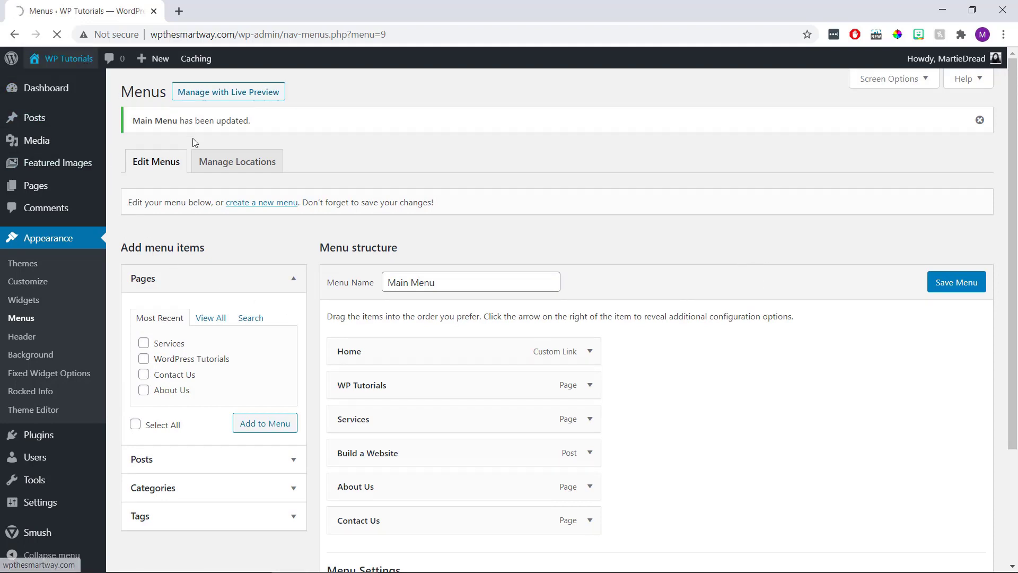